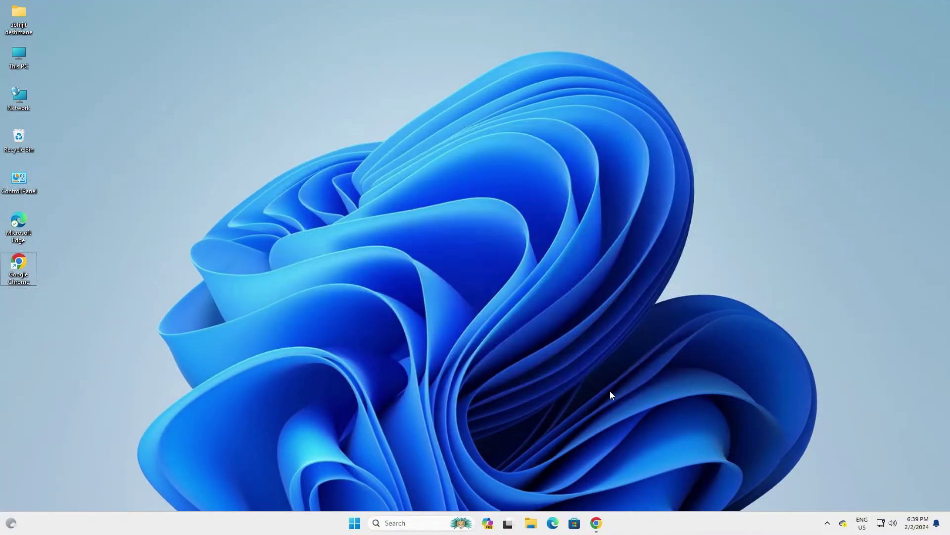
Open the 'Support - LASER SHOT LBP2900/2900B' Google result in a new tab
{"action": "left_click", "coordinate": [600, 527]}
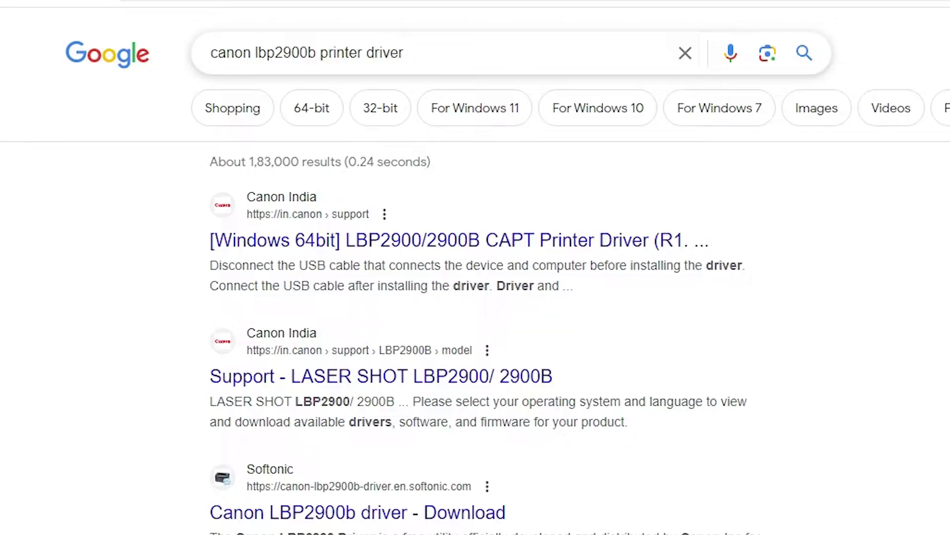
{"action": "triple_click", "coordinate": [307, 52]}
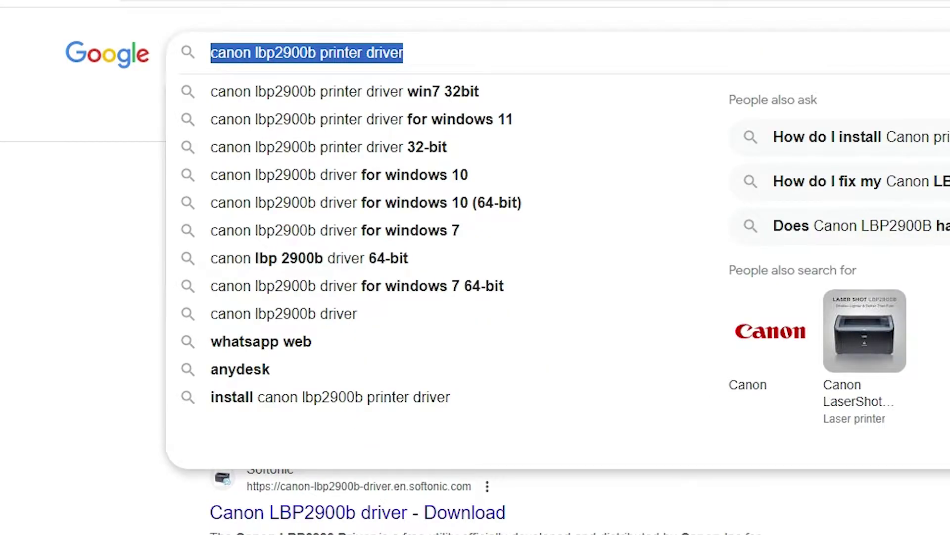
{"action": "left_click", "coordinate": [666, 207]}
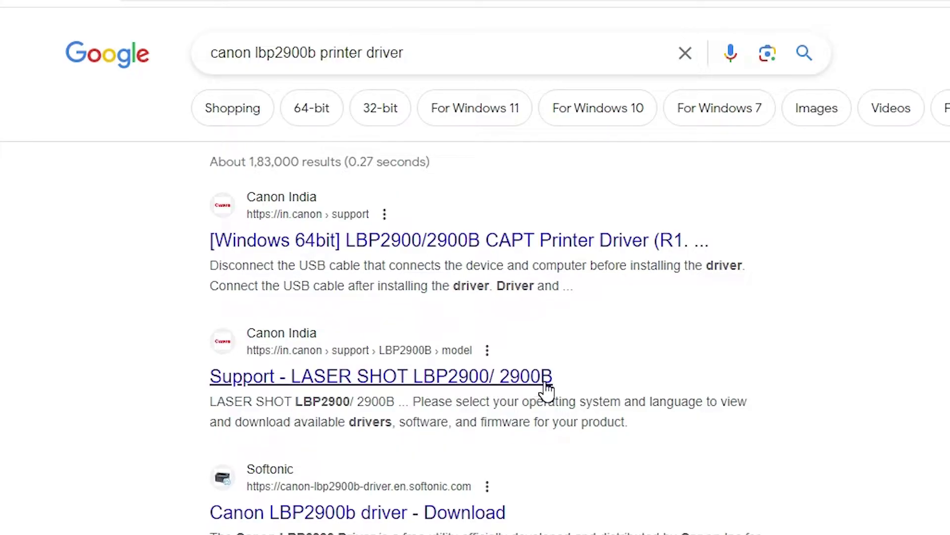
{"action": "right_click", "coordinate": [419, 377]}
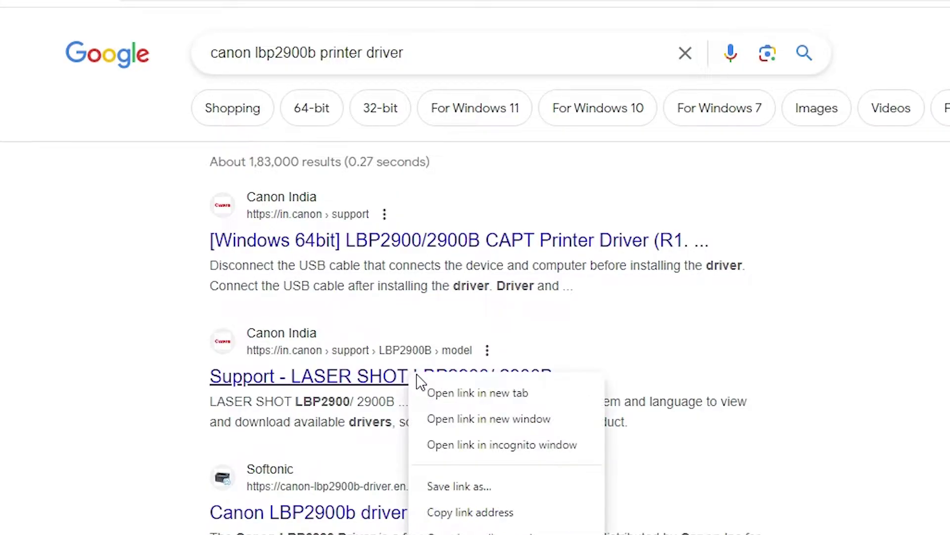
{"action": "left_click", "coordinate": [451, 391]}
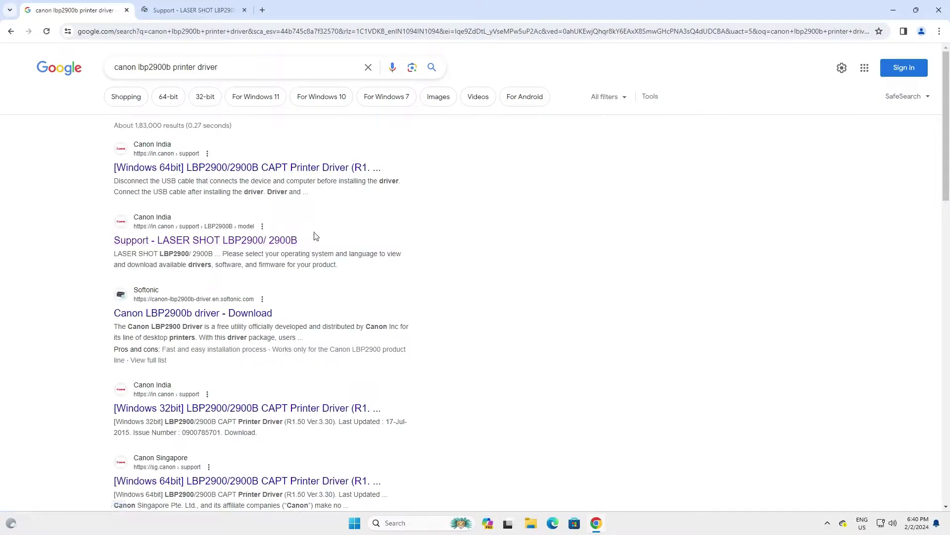
Switch to the Canon LASER SHOT LBP2900/2900B support page tab
{"action": "left_click", "coordinate": [195, 10]}
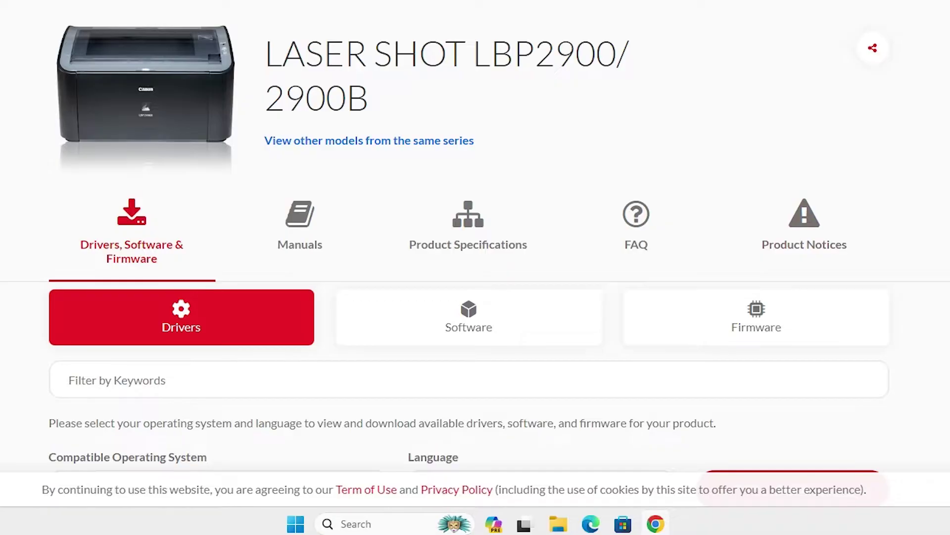
{"action": "left_click_drag", "start_coordinate": [283, 53], "coordinate": [345, 99]}
{"action": "left_click", "coordinate": [174, 230]}
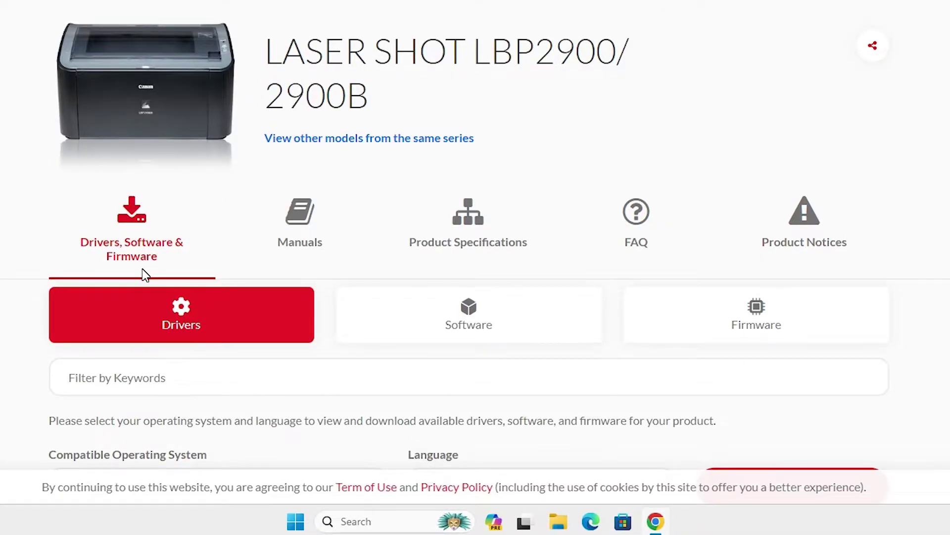
Filter the Drivers list's Compatible Operating System to Windows 10 (x64)
{"action": "scroll", "coordinate": [166, 352], "scroll_direction": "down", "scroll_amount": 3}
{"action": "scroll", "coordinate": [159, 349], "scroll_direction": "down", "scroll_amount": 2}
{"action": "scroll", "coordinate": [21, 229], "scroll_direction": "down", "scroll_amount": 2}
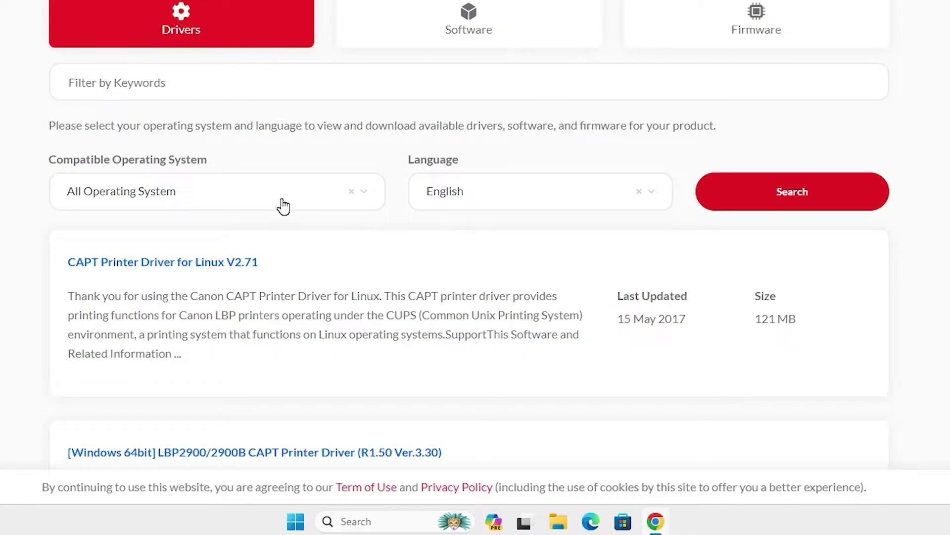
{"action": "left_click", "coordinate": [283, 206]}
{"action": "scroll", "coordinate": [254, 270], "scroll_direction": "down", "scroll_amount": 9}
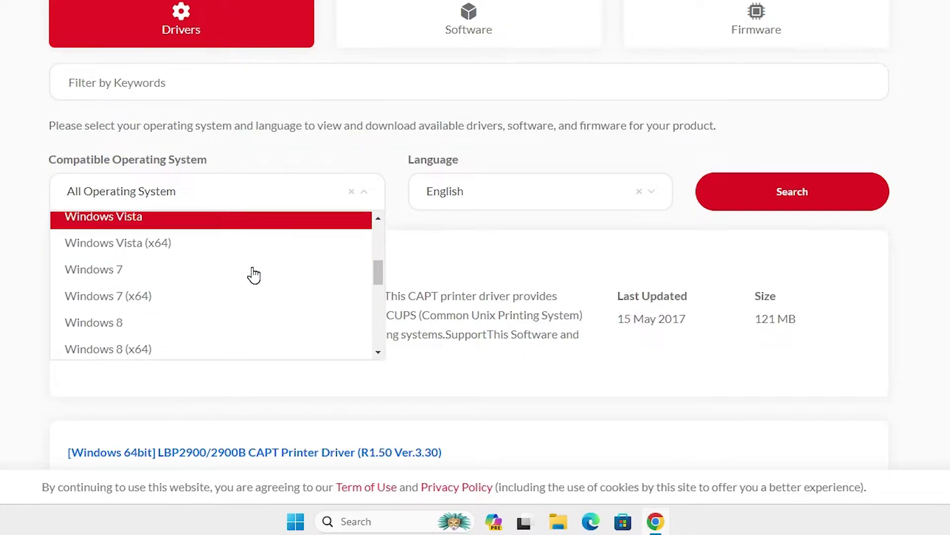
{"action": "scroll", "coordinate": [251, 275], "scroll_direction": "down", "scroll_amount": 3}
{"action": "scroll", "coordinate": [247, 276], "scroll_direction": "up", "scroll_amount": 4}
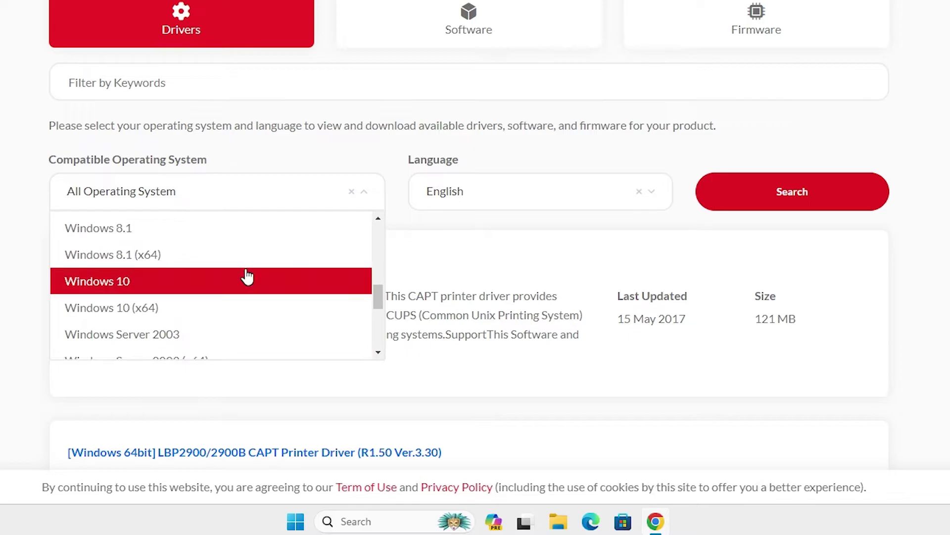
{"action": "left_click", "coordinate": [149, 316]}
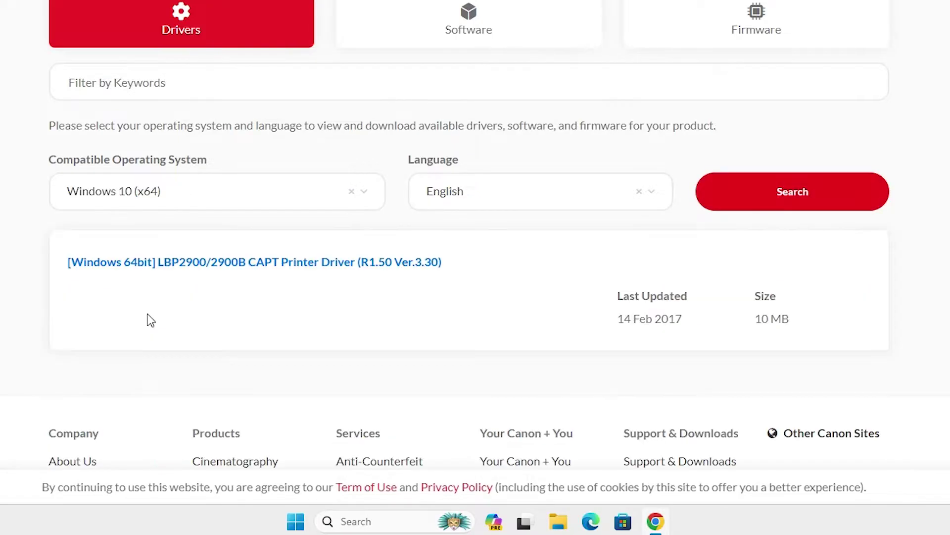
Download the 64-bit CAPT driver LBP2900_R150_V330_W64_uk_EN_2.exe and show it in its folder
{"action": "left_click", "coordinate": [814, 193]}
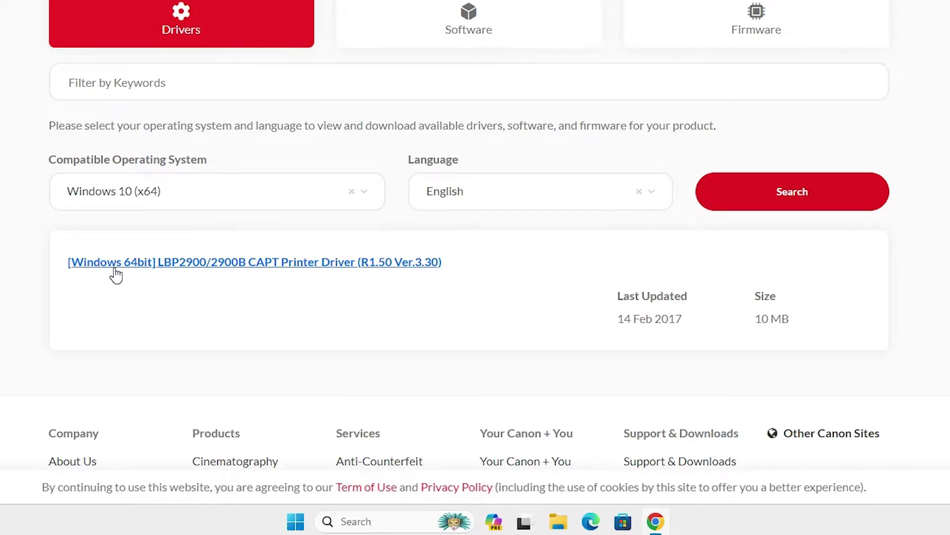
{"action": "left_click", "coordinate": [310, 263]}
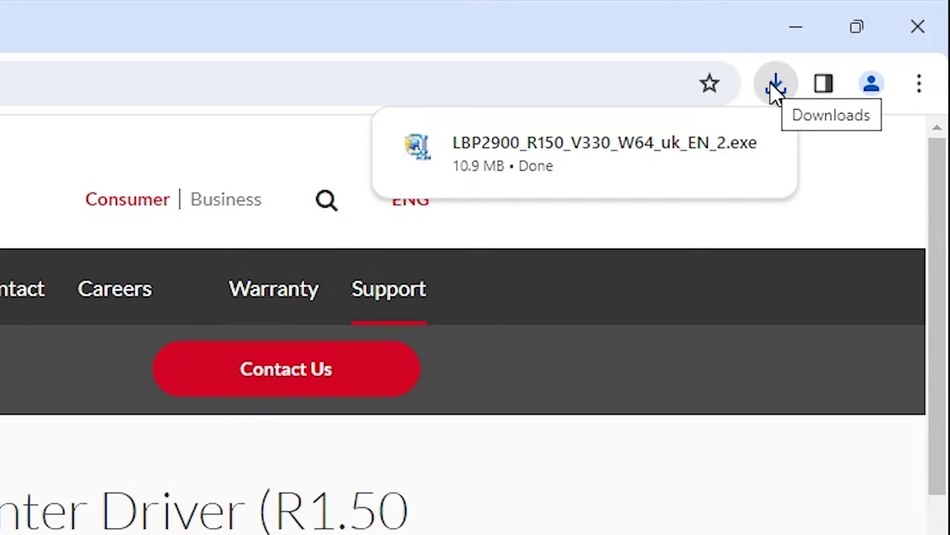
{"action": "mouse_move", "coordinate": [721, 145]}
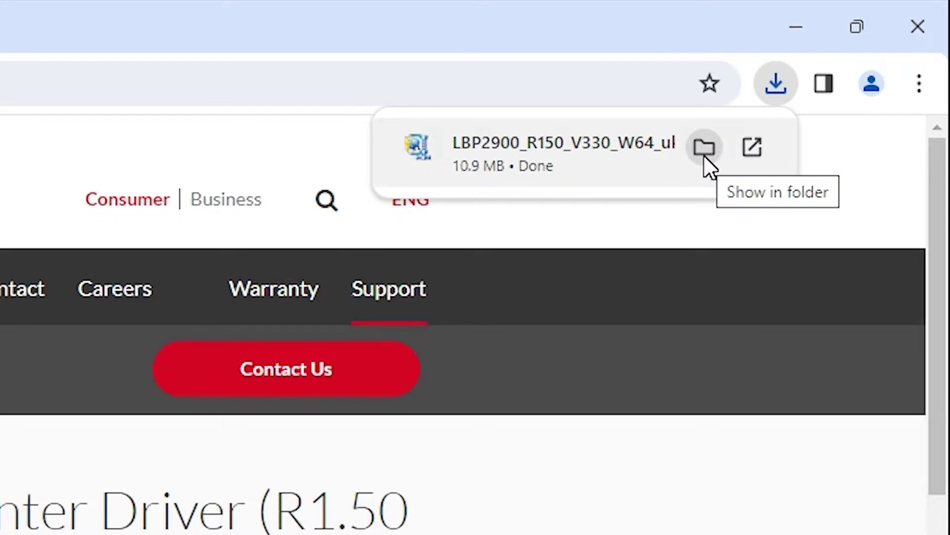
{"action": "left_click", "coordinate": [704, 153]}
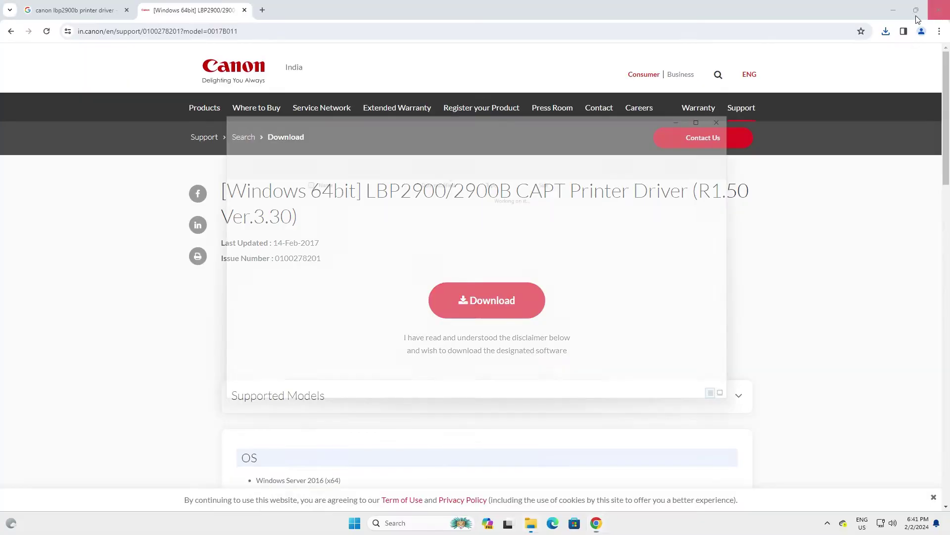
Move the LBP2900_R150_V330_W64_uk_EN_2 installer from Downloads onto the desktop
{"action": "left_click", "coordinate": [893, 10]}
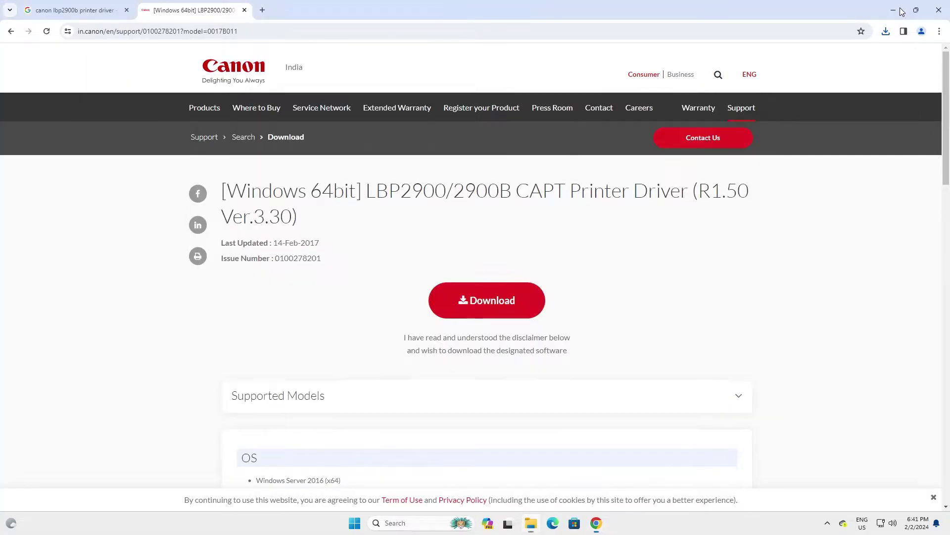
{"action": "left_click_drag", "start_coordinate": [359, 208], "coordinate": [2, 333]}
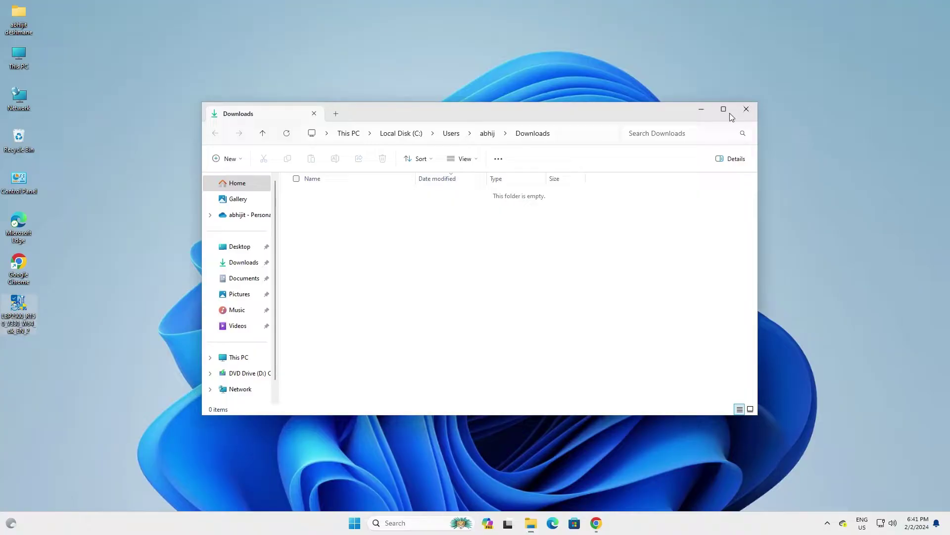
{"action": "left_click", "coordinate": [701, 109]}
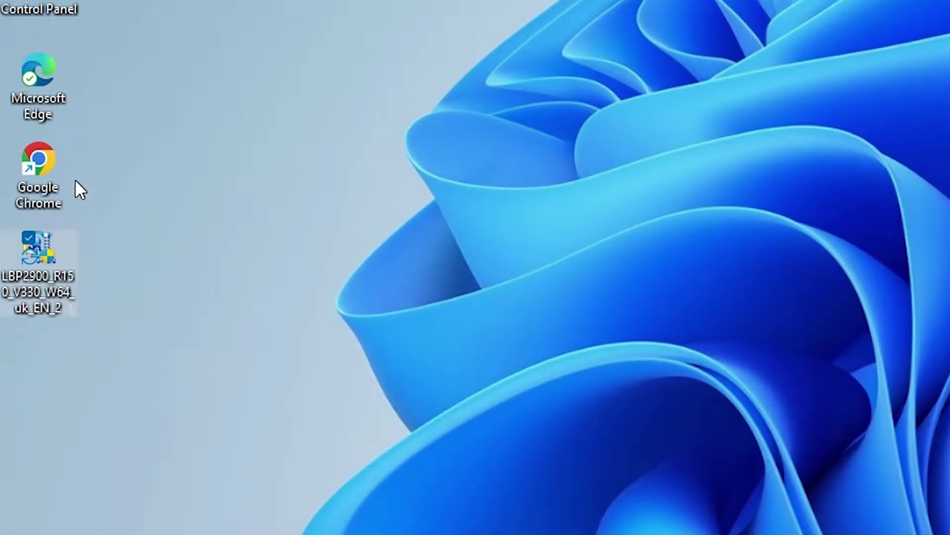
{"action": "mouse_move", "coordinate": [43, 253]}
Extract the installer with WinRAR into the default LBP2900_R150_V330_W64_uk_EN_2 desktop folder
{"action": "right_click", "coordinate": [35, 261]}
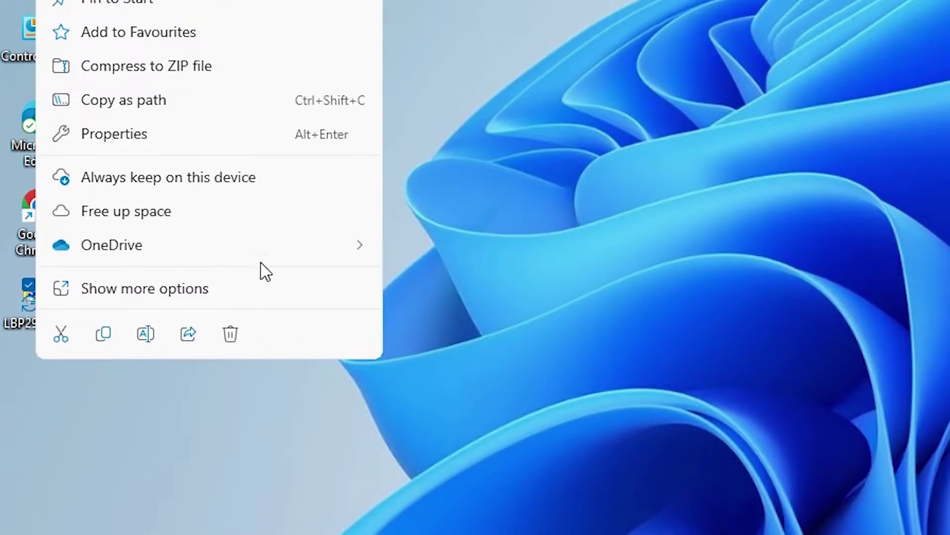
{"action": "left_click", "coordinate": [127, 291]}
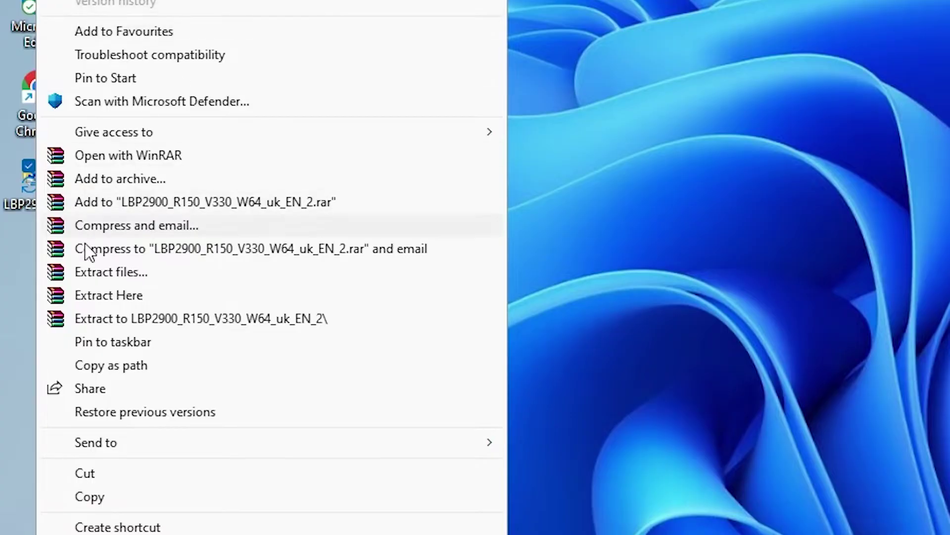
{"action": "left_click", "coordinate": [121, 277]}
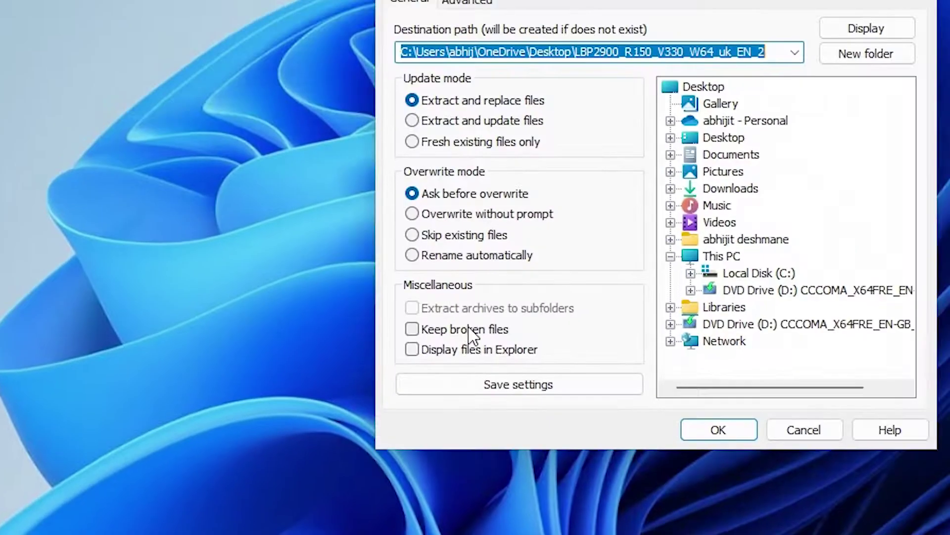
{"action": "left_click", "coordinate": [537, 490]}
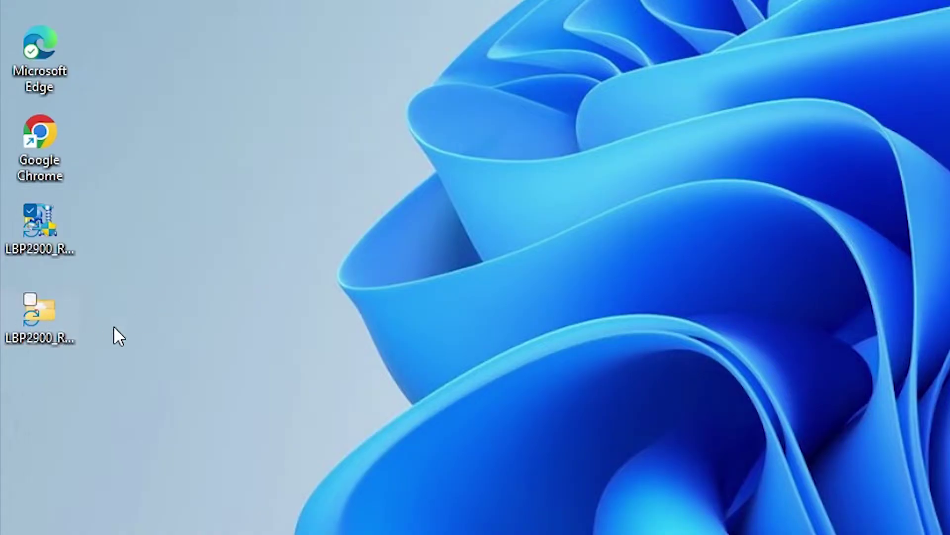
Check the extracted x64\Driver folder's 46 cnab4 files, then close File Explorer
{"action": "double_click", "coordinate": [47, 331]}
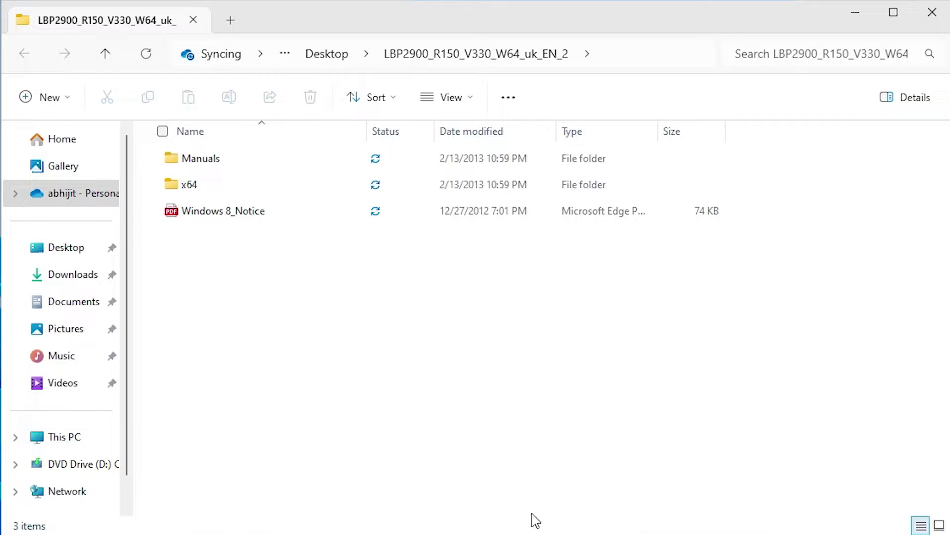
{"action": "double_click", "coordinate": [192, 196]}
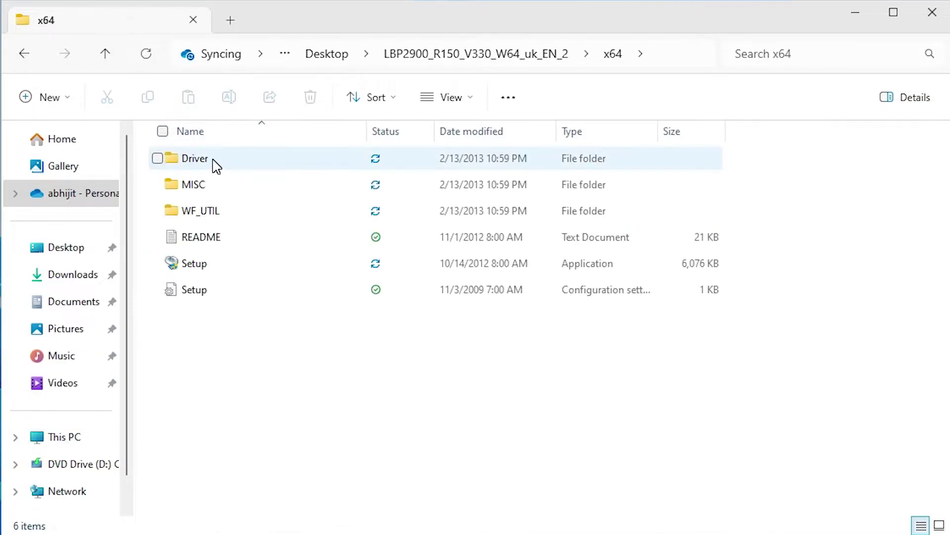
{"action": "double_click", "coordinate": [204, 167]}
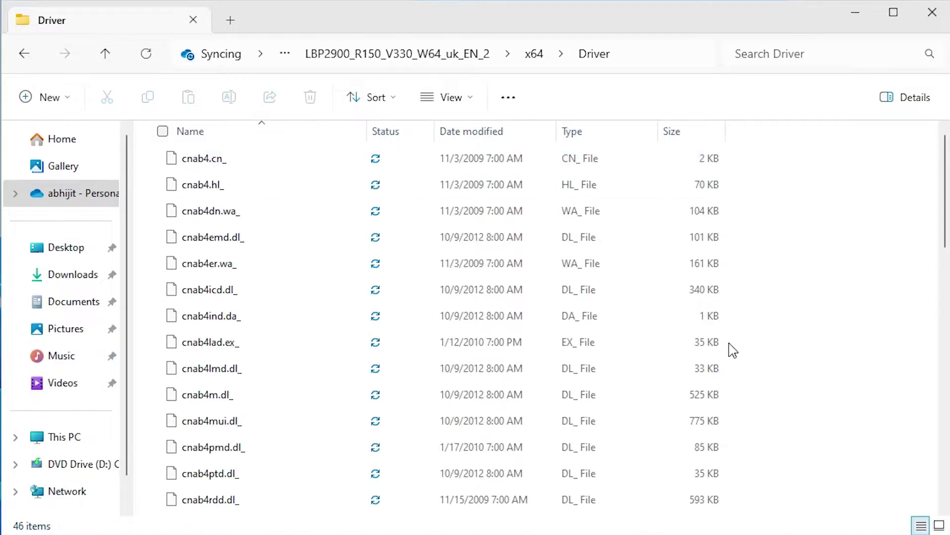
{"action": "left_click", "coordinate": [933, 13]}
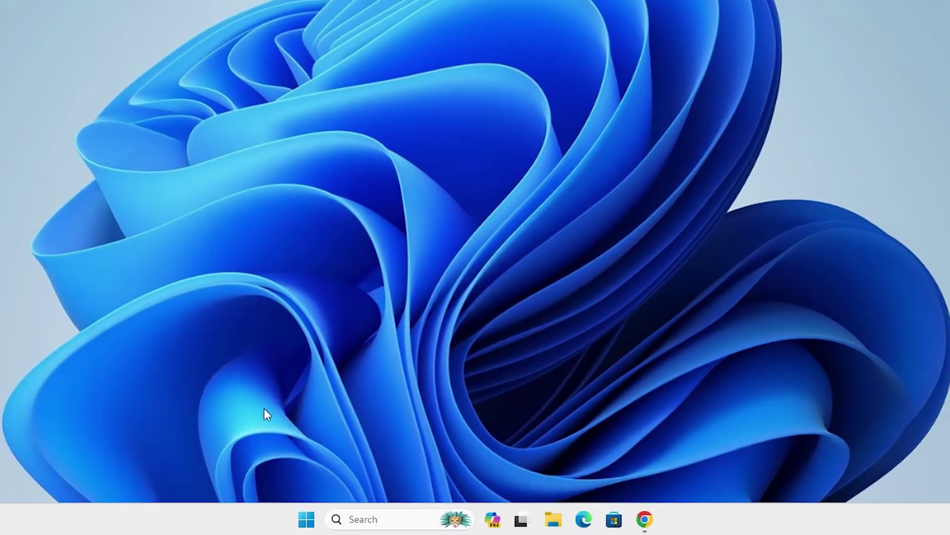
{"action": "left_click", "coordinate": [307, 520]}
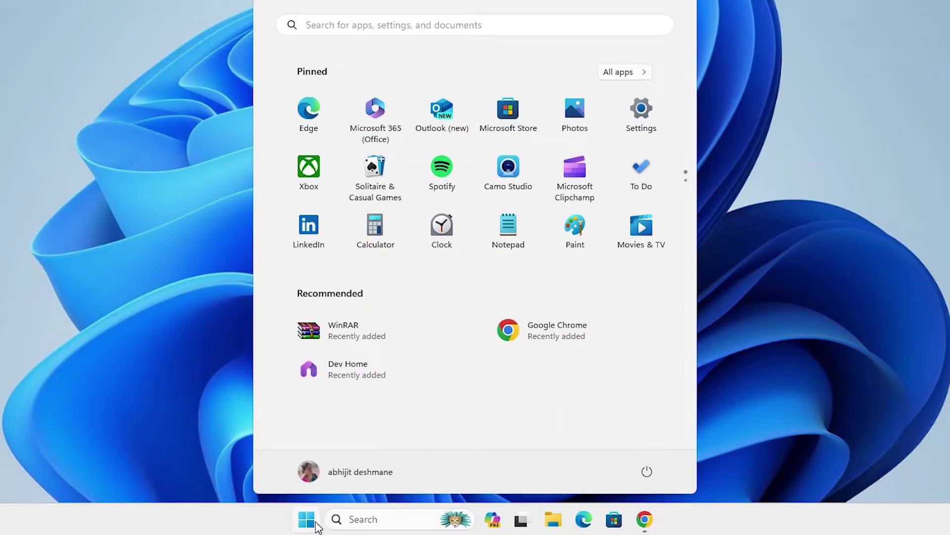
Search Start for 'pr', open Printers & scanners and start adding a device
{"action": "left_click", "coordinate": [307, 520]}
{"action": "left_click", "coordinate": [307, 520]}
{"action": "type", "text": "pr"}
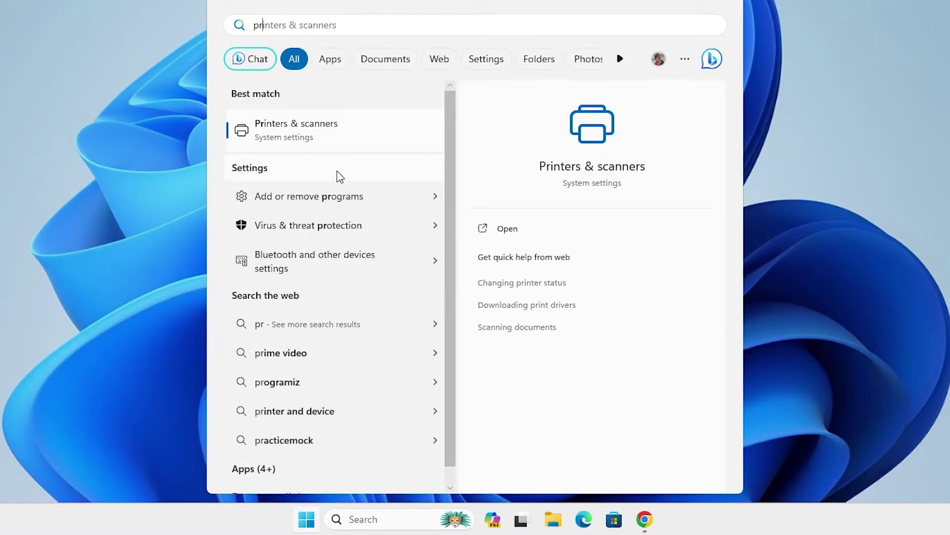
{"action": "left_click", "coordinate": [344, 140]}
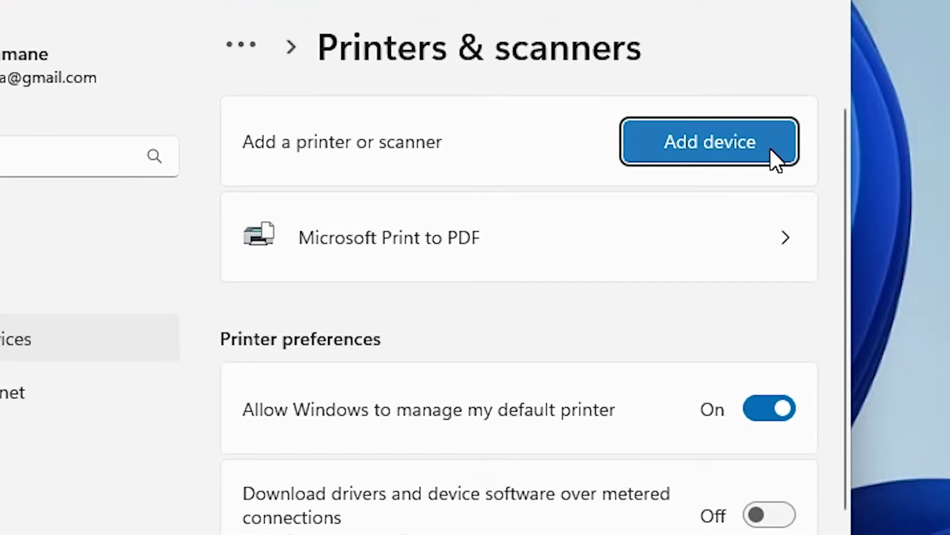
{"action": "left_click", "coordinate": [771, 149]}
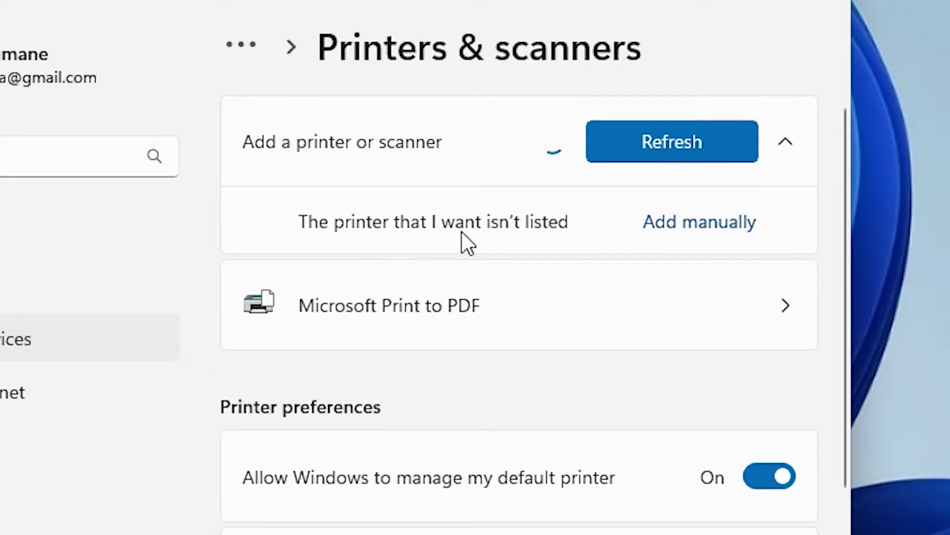
Choose to add a local or network printer with manual settings
{"action": "left_click", "coordinate": [704, 233]}
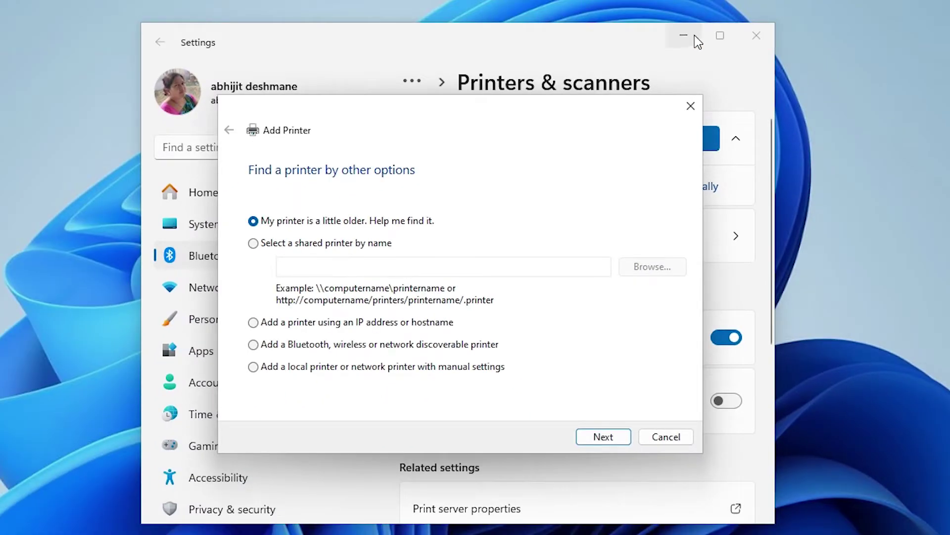
{"action": "left_click", "coordinate": [695, 35]}
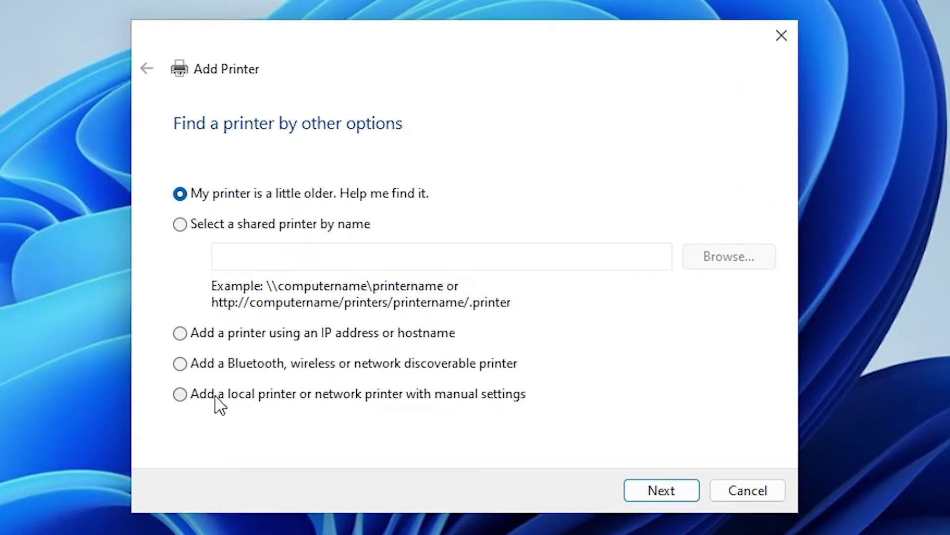
{"action": "left_click", "coordinate": [180, 395]}
{"action": "left_click", "coordinate": [693, 502]}
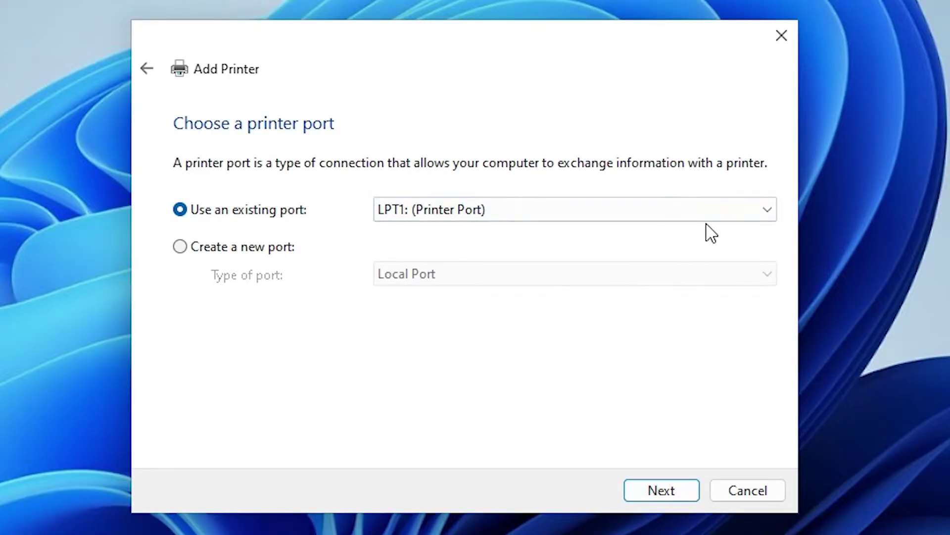
Use the existing USB_001 (Local Port) as the printer port
{"action": "left_click", "coordinate": [530, 210]}
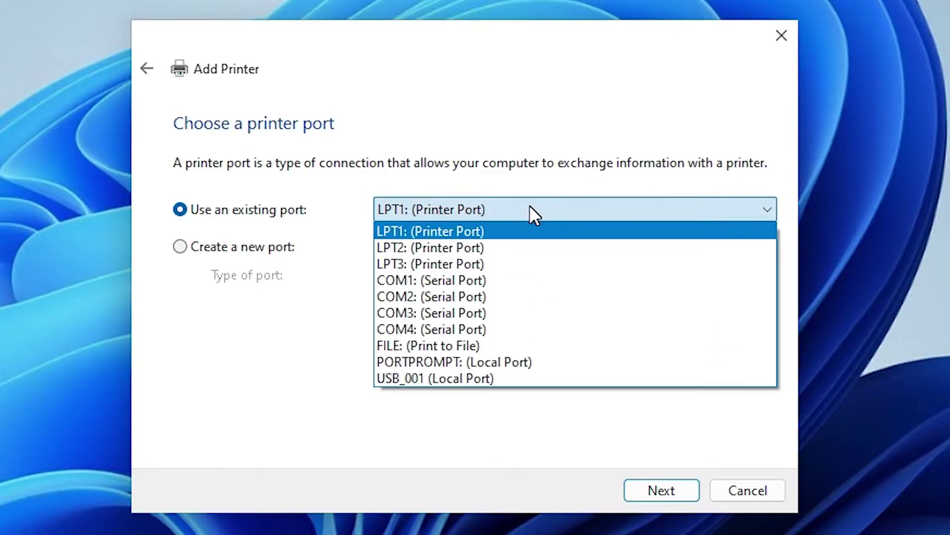
{"action": "left_click", "coordinate": [475, 372]}
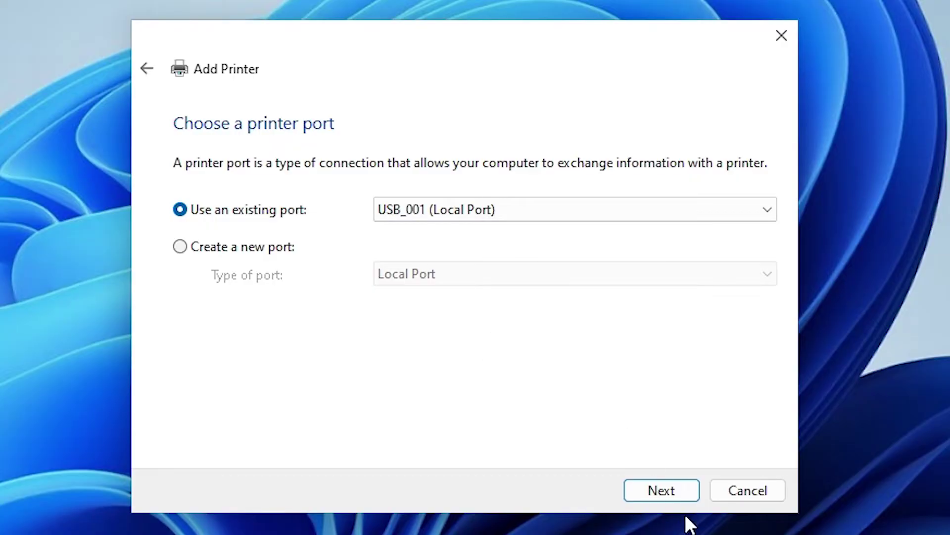
{"action": "left_click", "coordinate": [595, 210]}
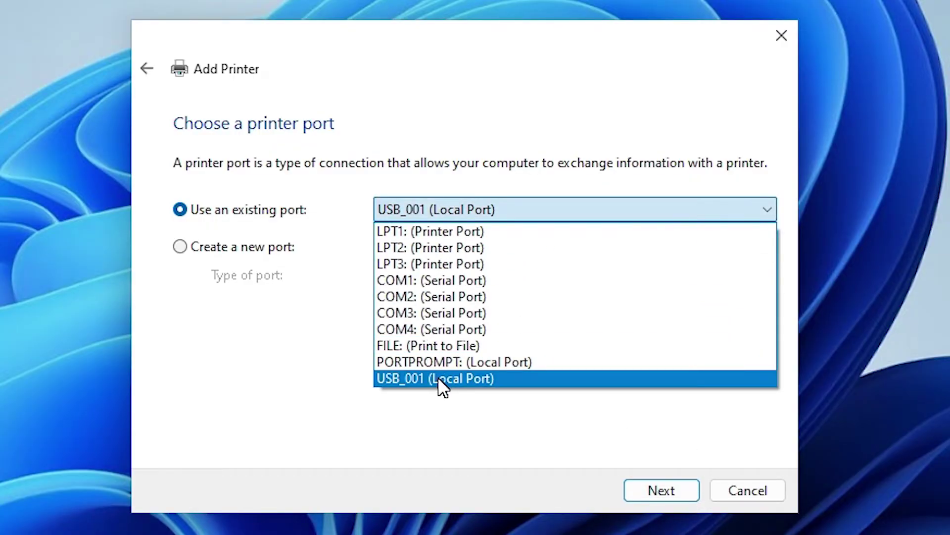
{"action": "left_click", "coordinate": [471, 378]}
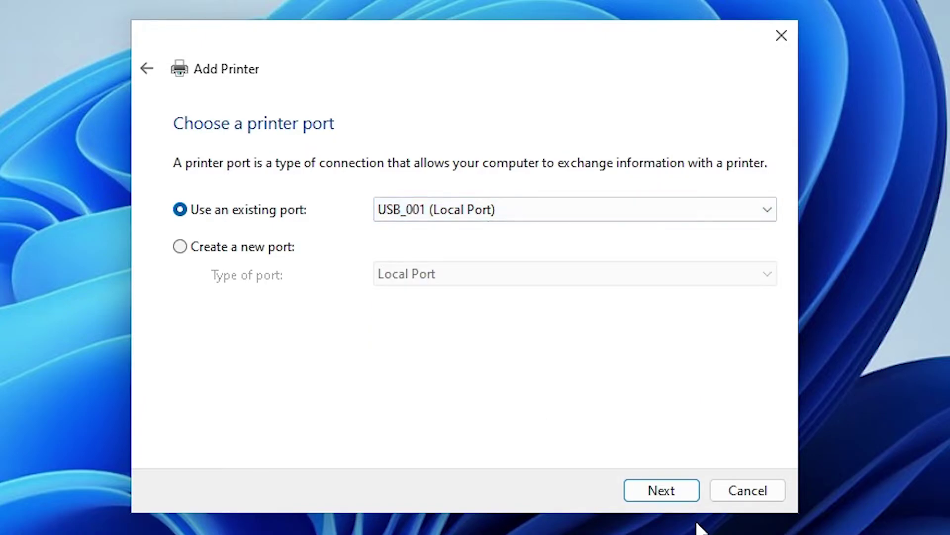
Load CNAB4STD.INF via Have Disk from the desktop LBP2900 folder's x64\Driver subfolder
{"action": "left_click", "coordinate": [686, 487]}
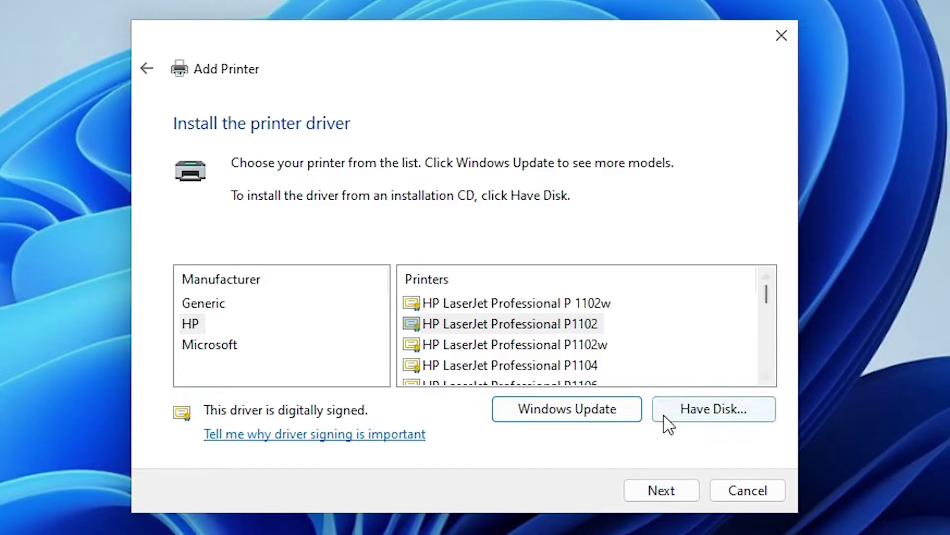
{"action": "left_click", "coordinate": [735, 414]}
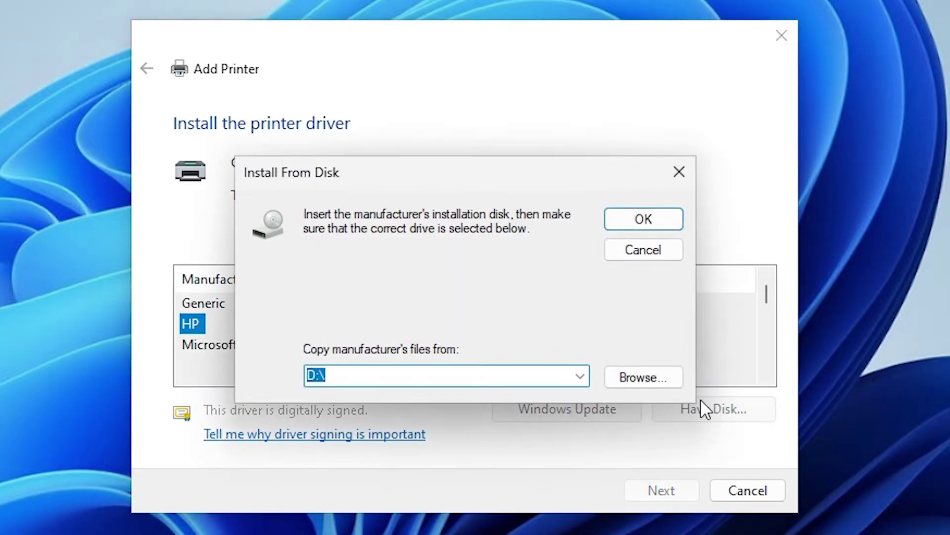
{"action": "left_click", "coordinate": [646, 387]}
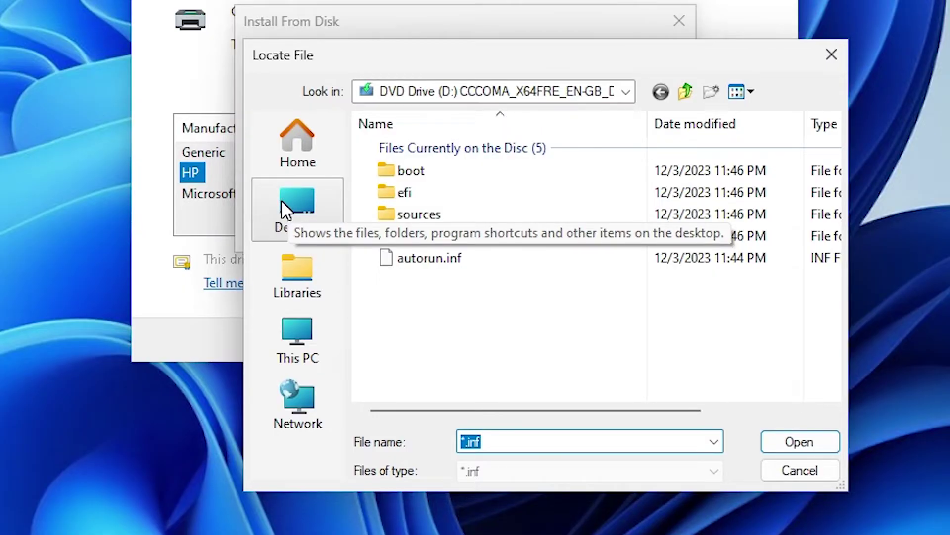
{"action": "left_click", "coordinate": [286, 208]}
{"action": "scroll", "coordinate": [537, 306], "scroll_direction": "down", "scroll_amount": 2}
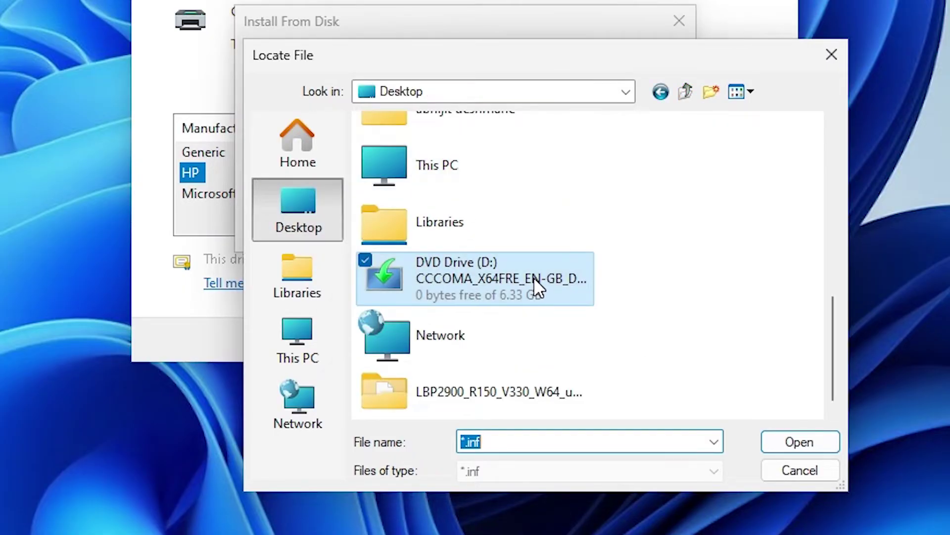
{"action": "double_click", "coordinate": [493, 391]}
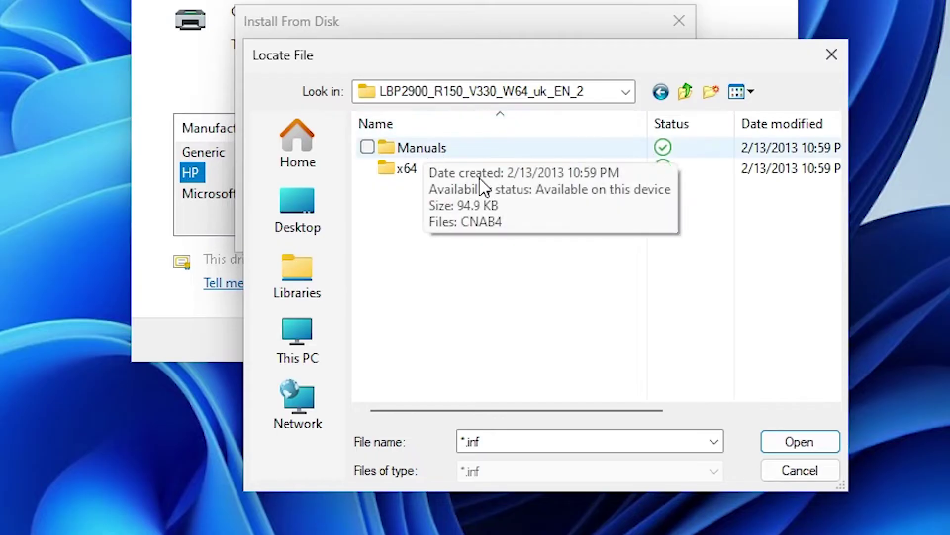
{"action": "left_click", "coordinate": [415, 179]}
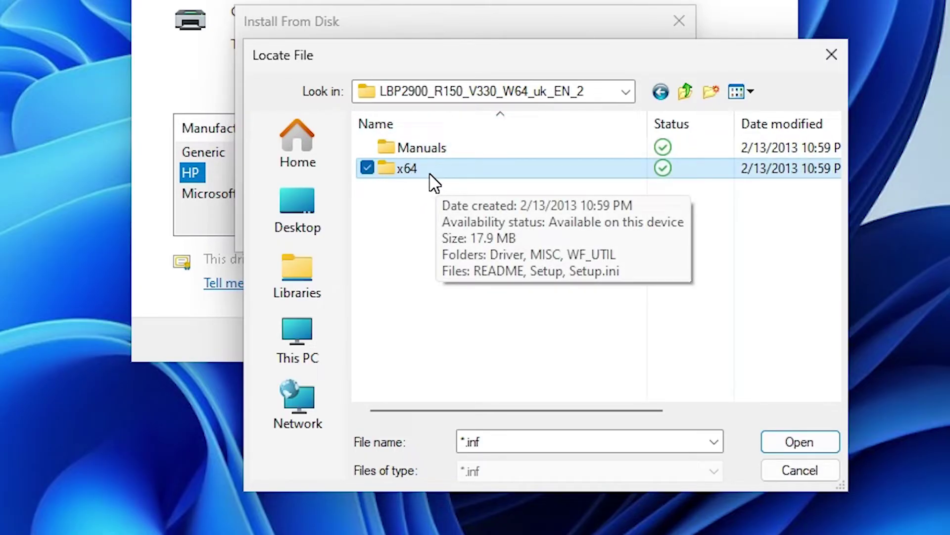
{"action": "double_click", "coordinate": [430, 177]}
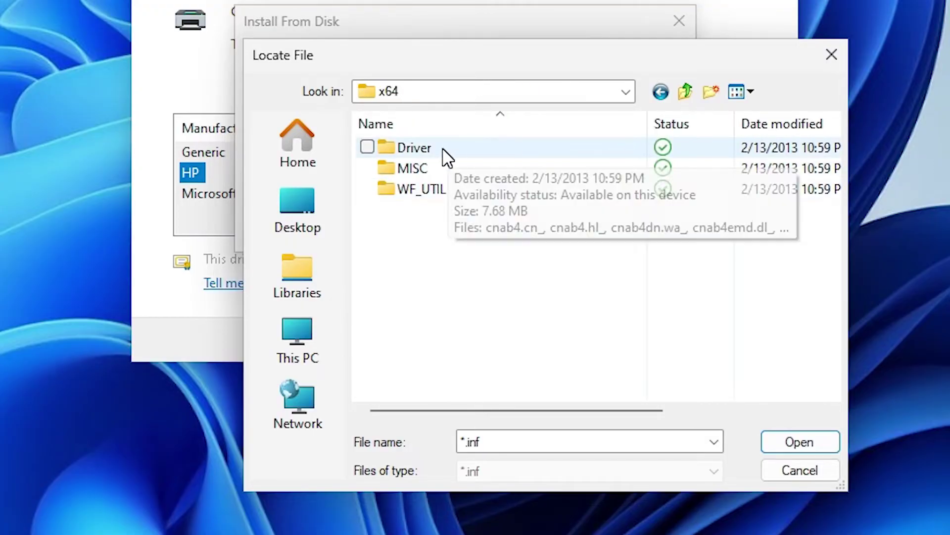
{"action": "double_click", "coordinate": [444, 157]}
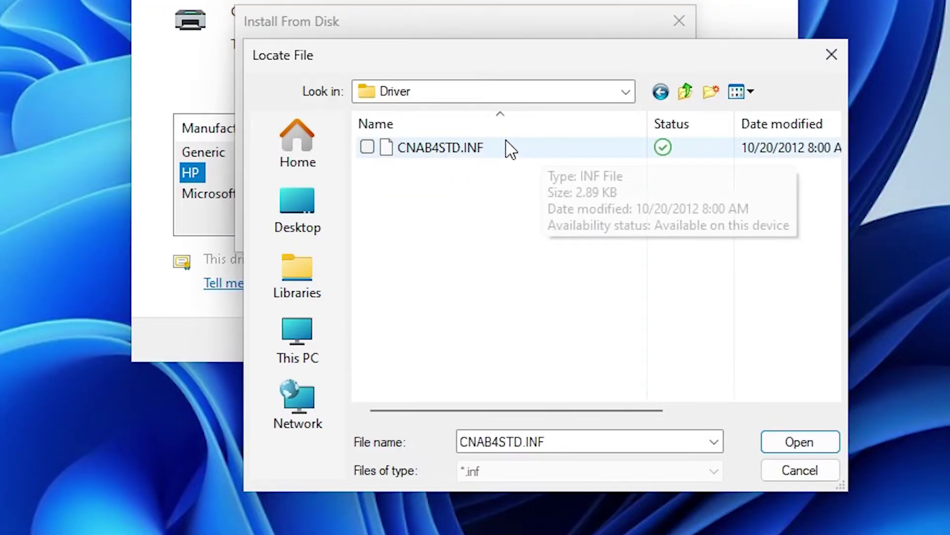
{"action": "left_click", "coordinate": [443, 156]}
{"action": "left_click", "coordinate": [798, 446]}
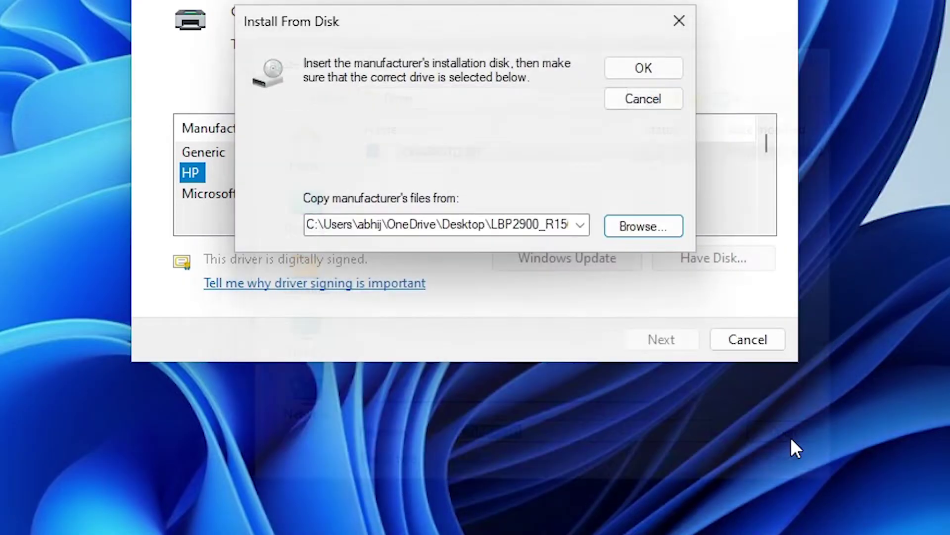
Install the Canon LBP2900 driver under its default printer name
{"action": "left_click", "coordinate": [628, 70]}
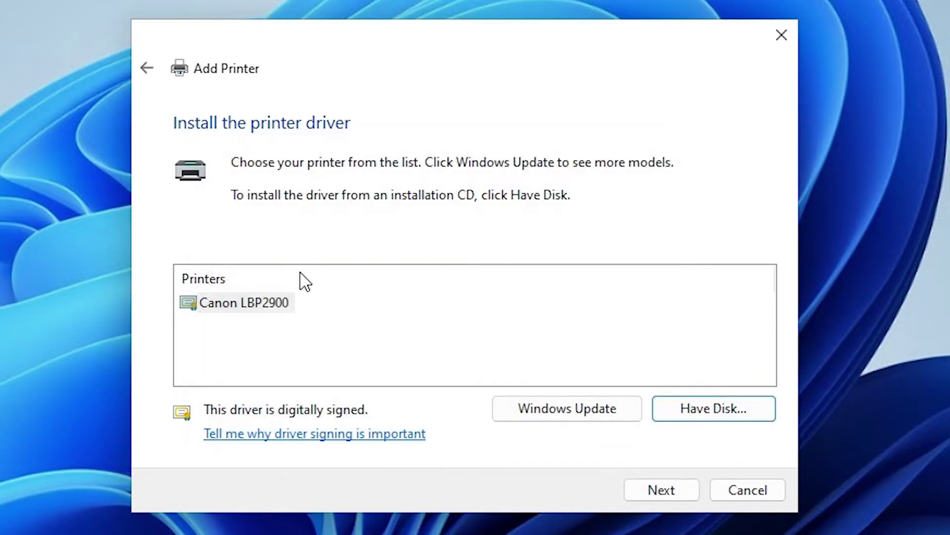
{"action": "left_click", "coordinate": [244, 304]}
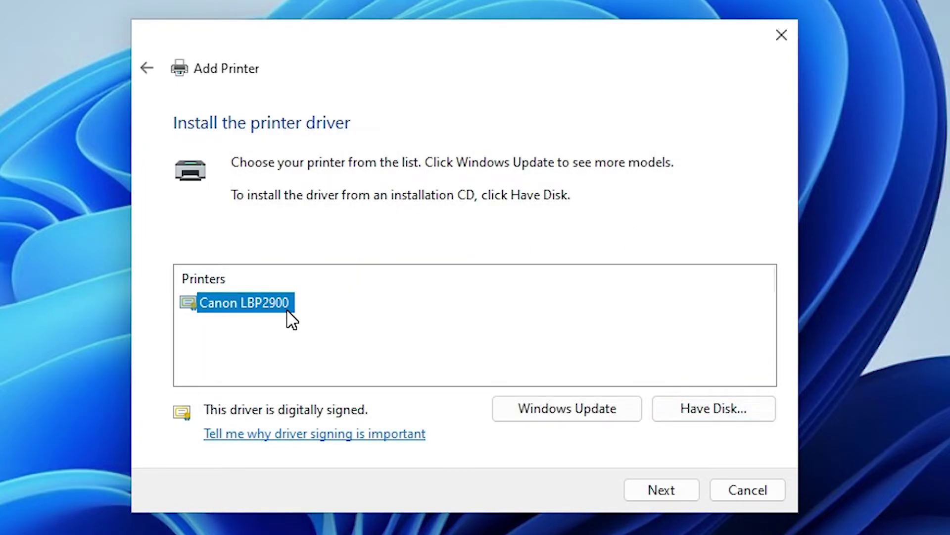
{"action": "left_click", "coordinate": [654, 488]}
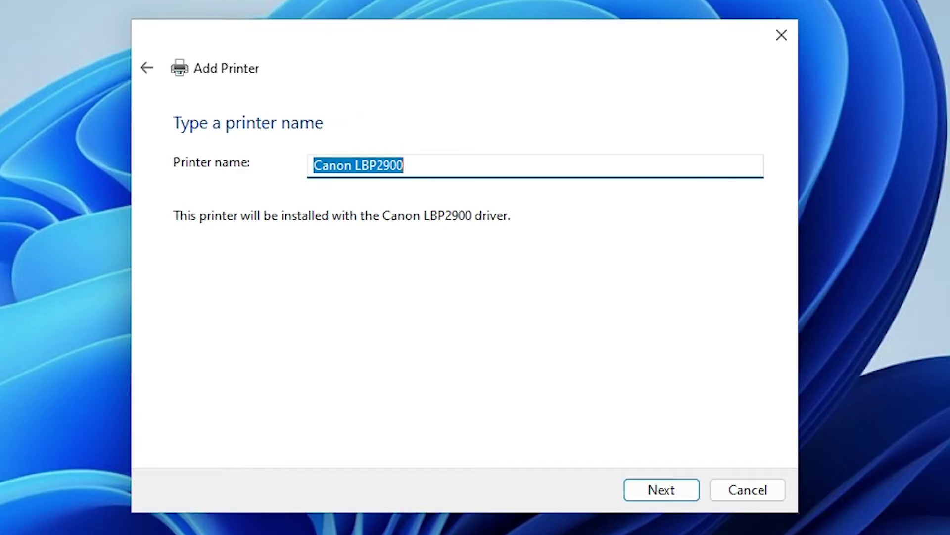
{"action": "left_click", "coordinate": [659, 490]}
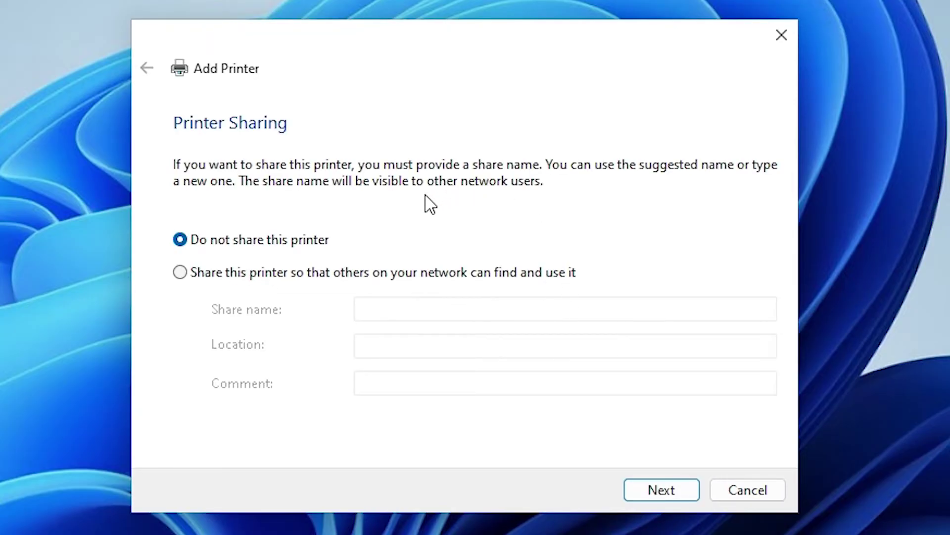
Keep the printer set to 'Do not share this printer' and finish
{"action": "left_click", "coordinate": [237, 275]}
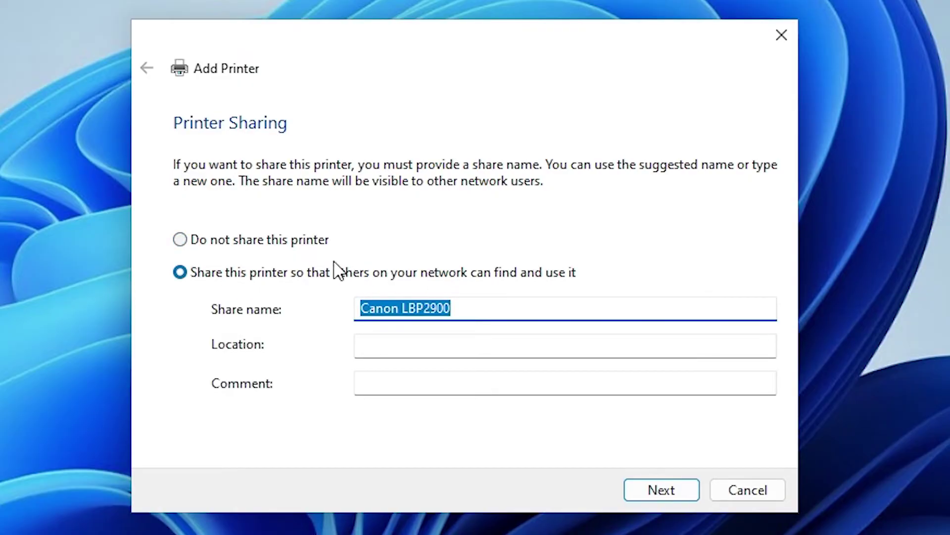
{"action": "left_click", "coordinate": [210, 246]}
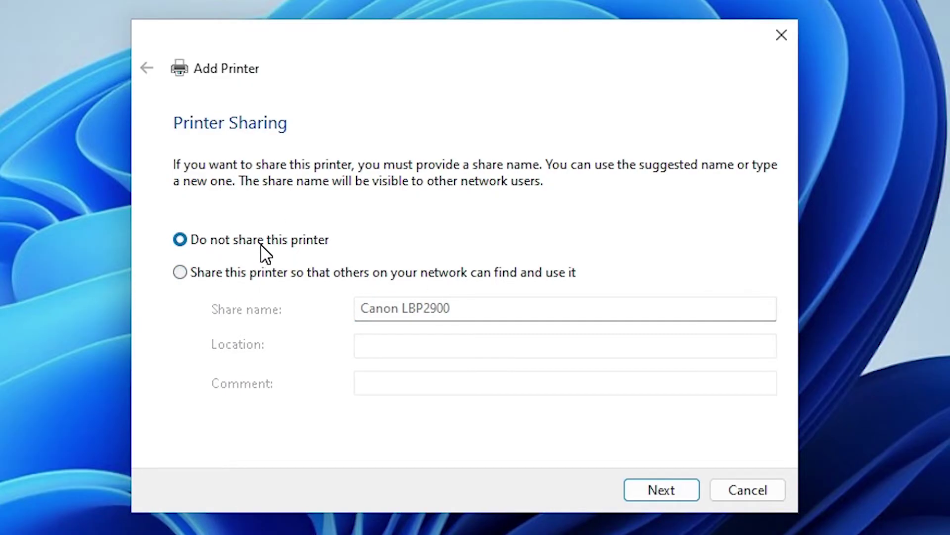
{"action": "left_click", "coordinate": [673, 490]}
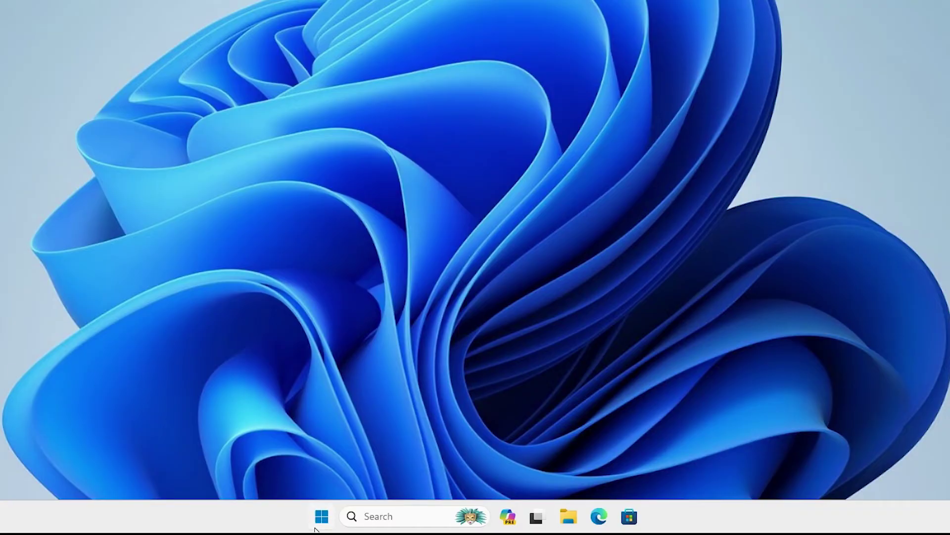
Search 'pr' from Start and open Printers & scanners to confirm Canon LBP2900 is listed
{"action": "left_click", "coordinate": [320, 519]}
{"action": "type", "text": "pr"}
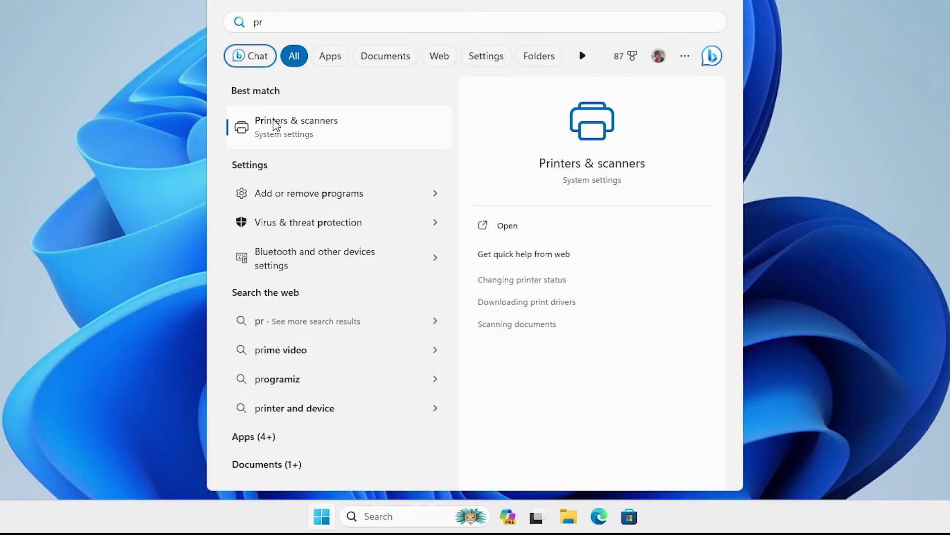
{"action": "left_click", "coordinate": [276, 125]}
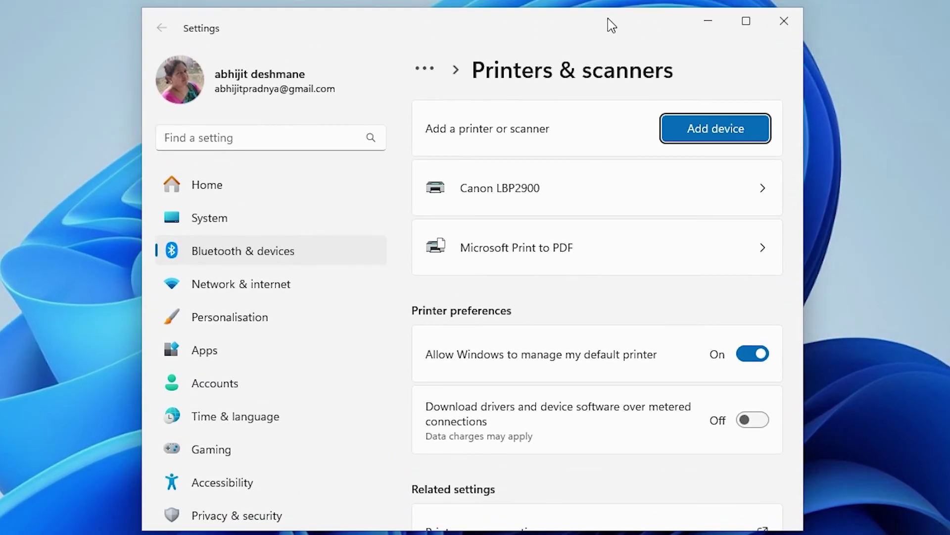